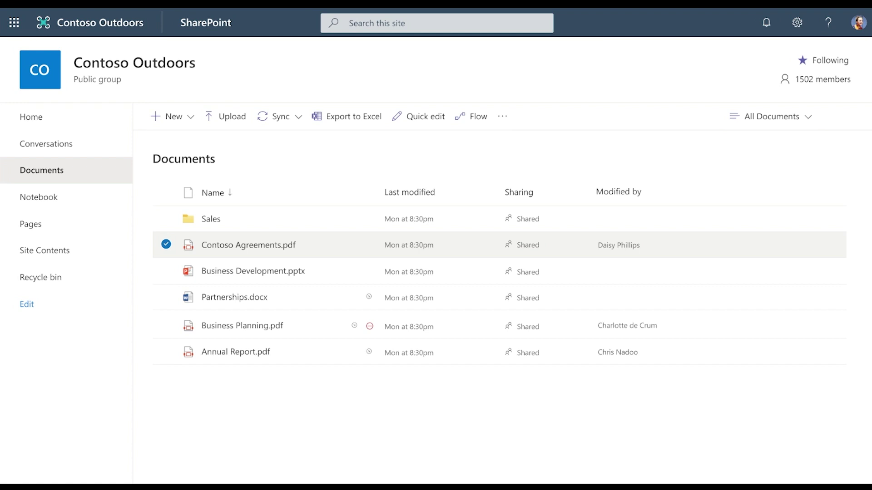
# Step: Open Contoso Agreements.pdf, start a signature request, and add the requester as first signer
pyautogui.click(288, 247)
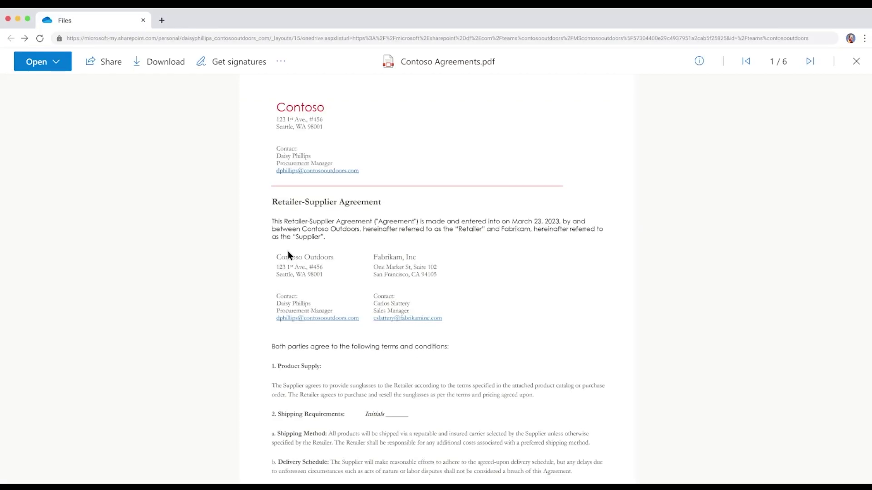
pyautogui.click(238, 65)
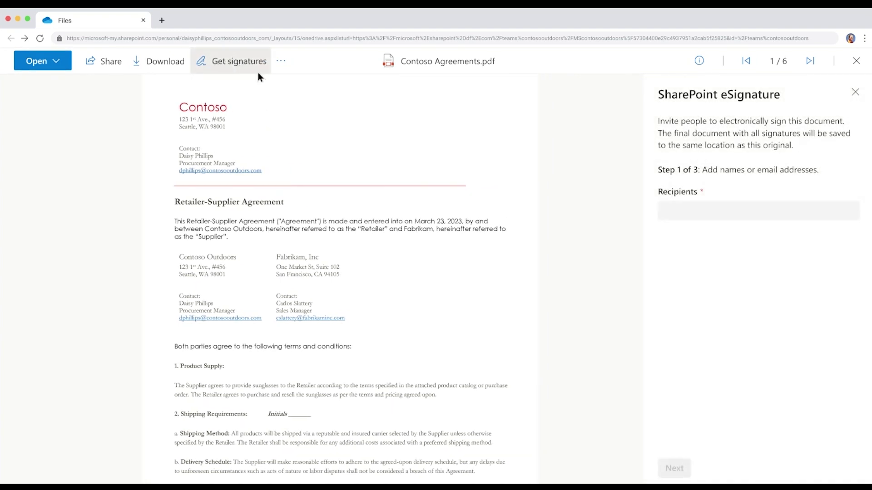
pyautogui.click(701, 215)
pyautogui.write('Daisy Phill')
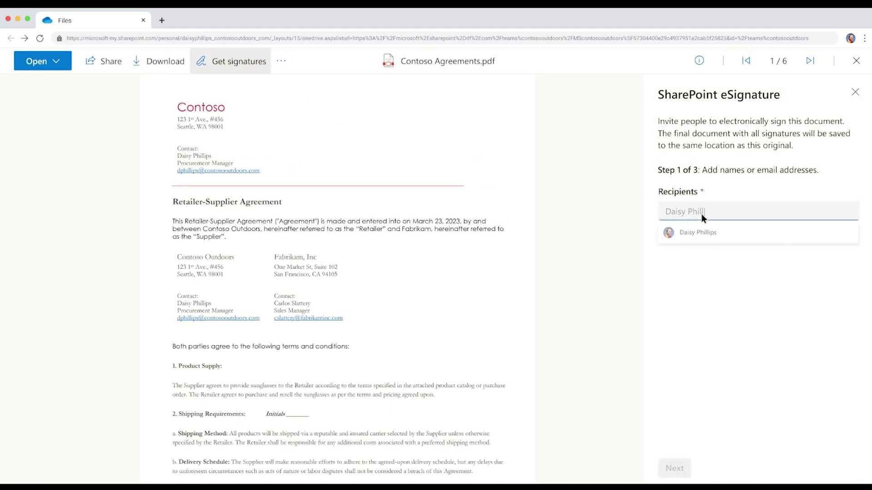
pyautogui.click(699, 234)
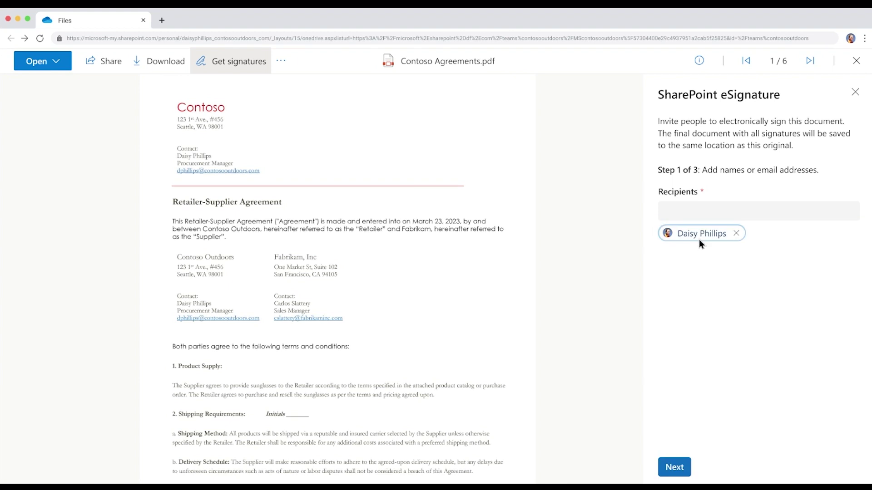
# Step: Add the Fabrikam supplier contact's e-mail as the second recipient and continue to field placement
pyautogui.click(699, 218)
pyautogui.hotkey('ctrl', 'v')
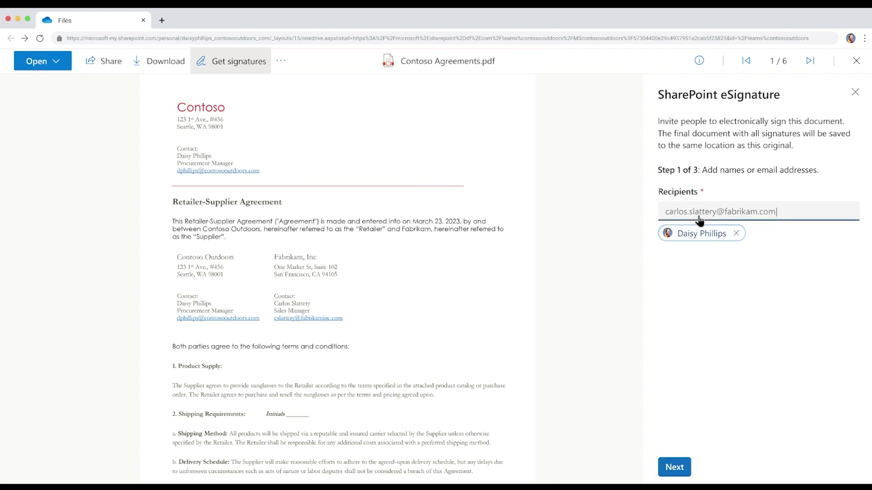
pyautogui.press('Return')
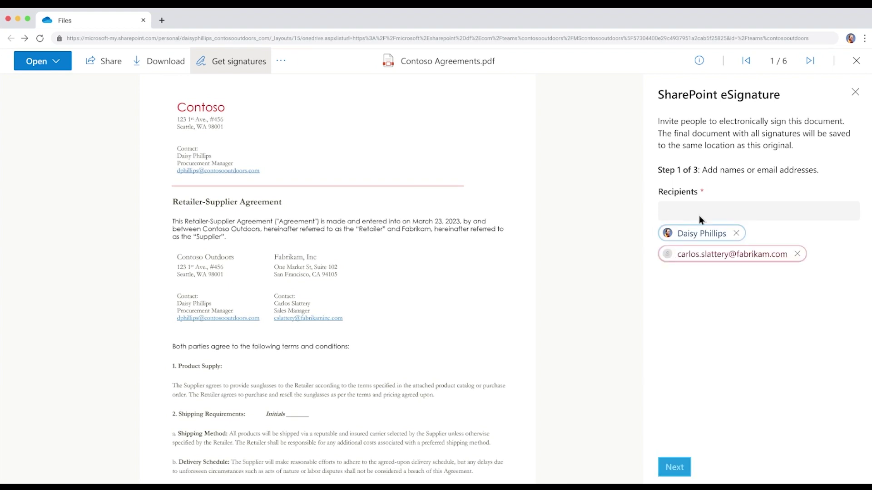
pyautogui.click(677, 468)
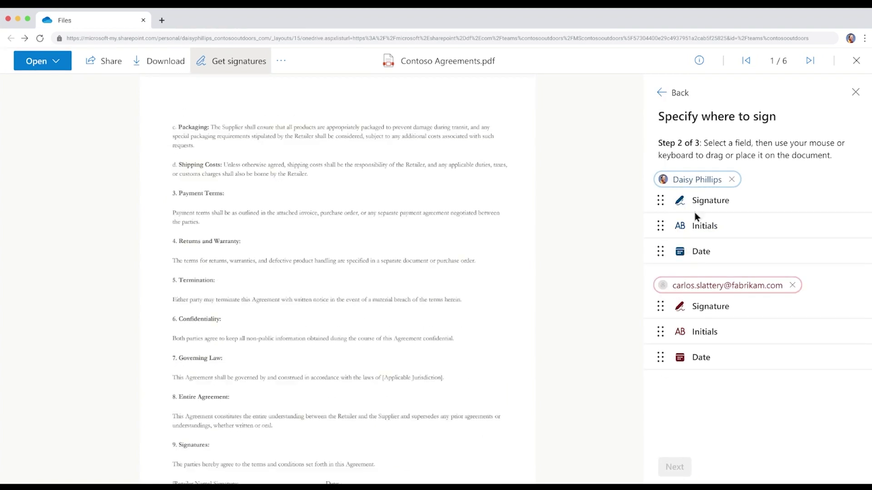
# Step: Place retailer and supplier signature and date fields, plus supplier initials at Shipping Requirements
pyautogui.click(696, 212)
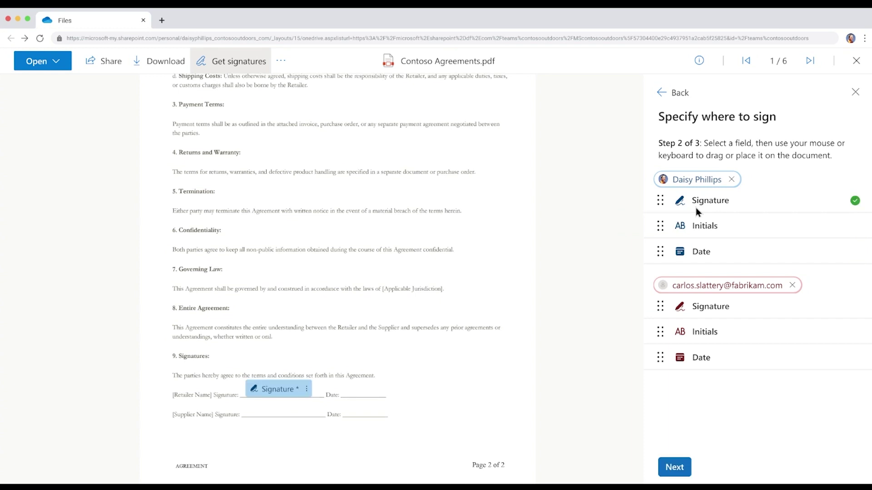
pyautogui.click(698, 263)
pyautogui.click(697, 314)
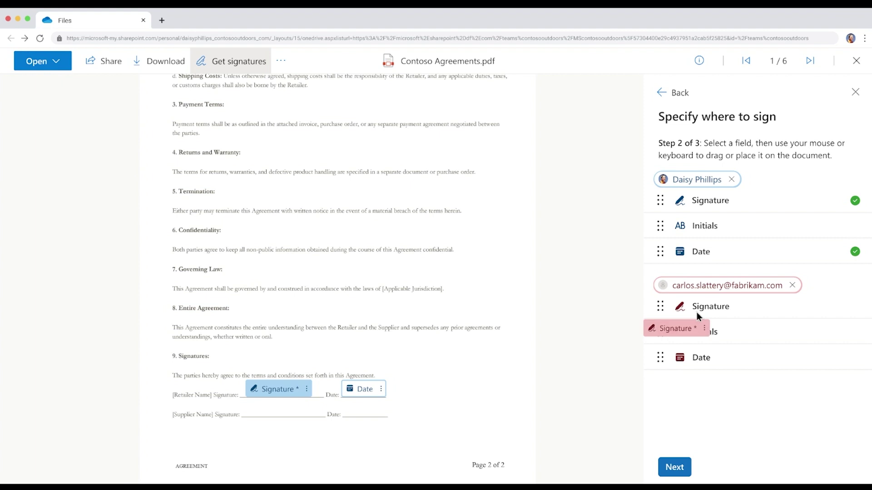
pyautogui.click(694, 370)
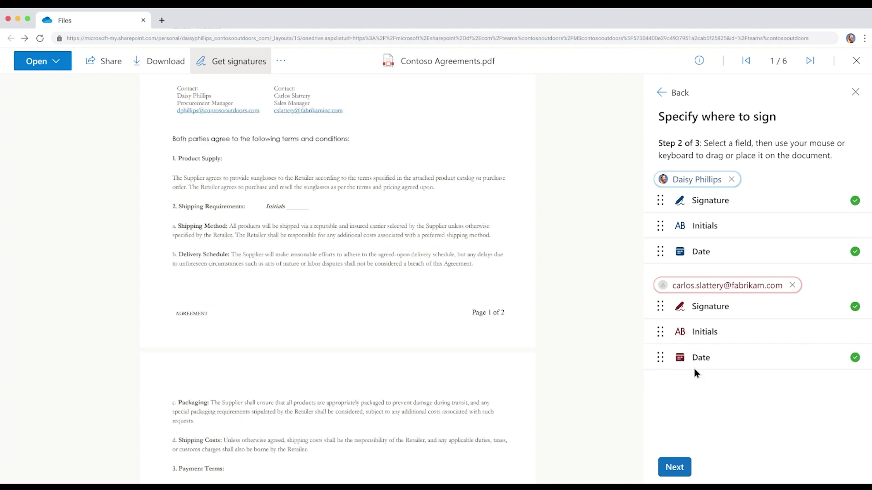
pyautogui.click(703, 333)
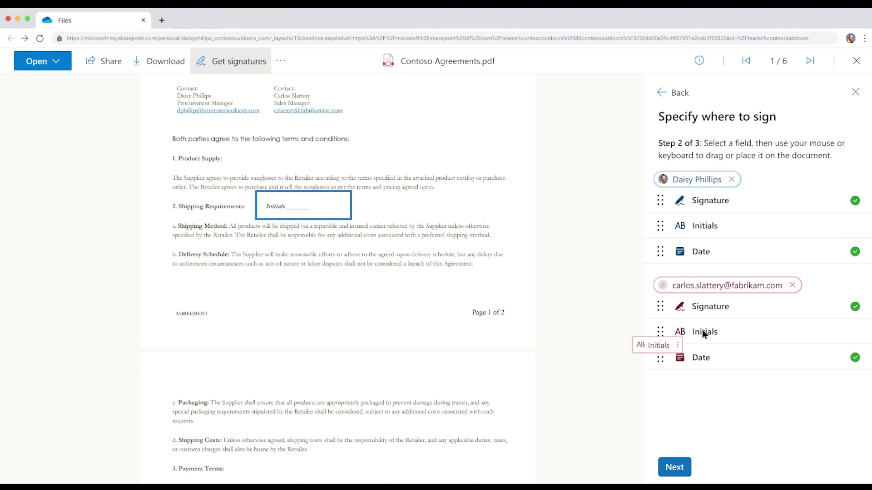
pyautogui.click(672, 467)
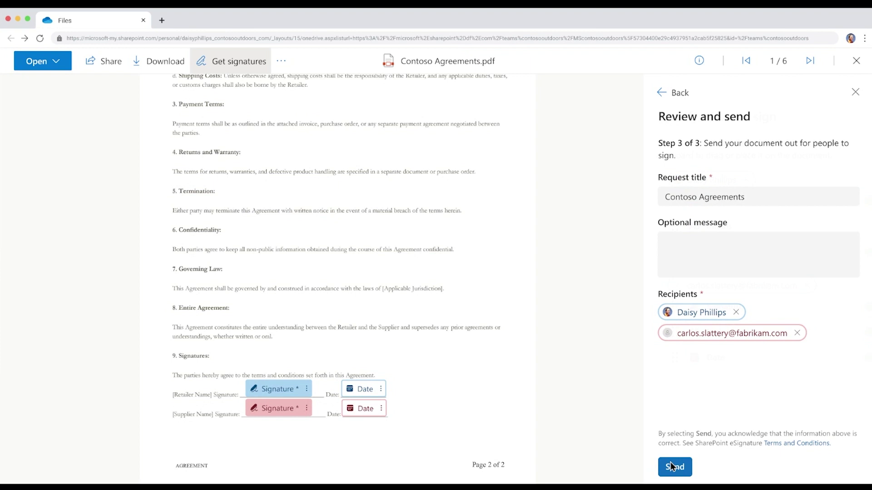
# Step: Send the request with the message 'Note the change in the clause. Please review and sign this document by Friday at 5:00'
pyautogui.click(688, 263)
pyautogui.write('Note the change in the clause. Please review and sign this document by Friday at 5:00 PM. Thank you Carlos.')
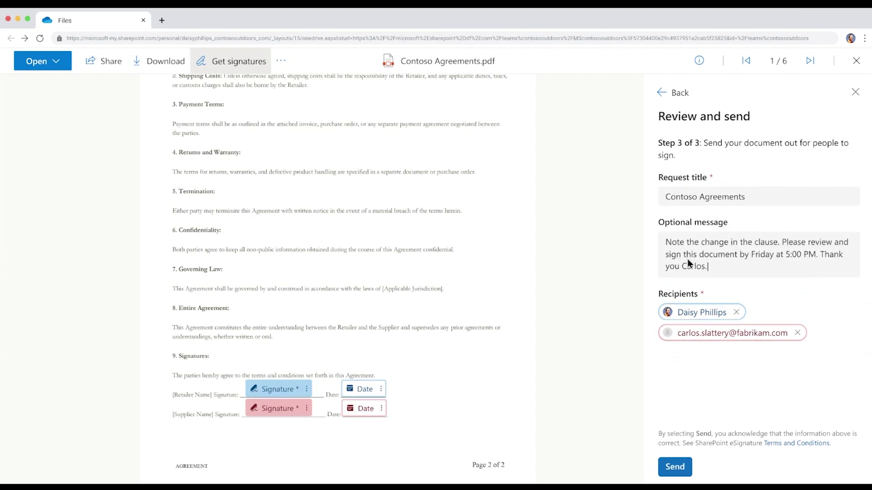
pyautogui.click(682, 469)
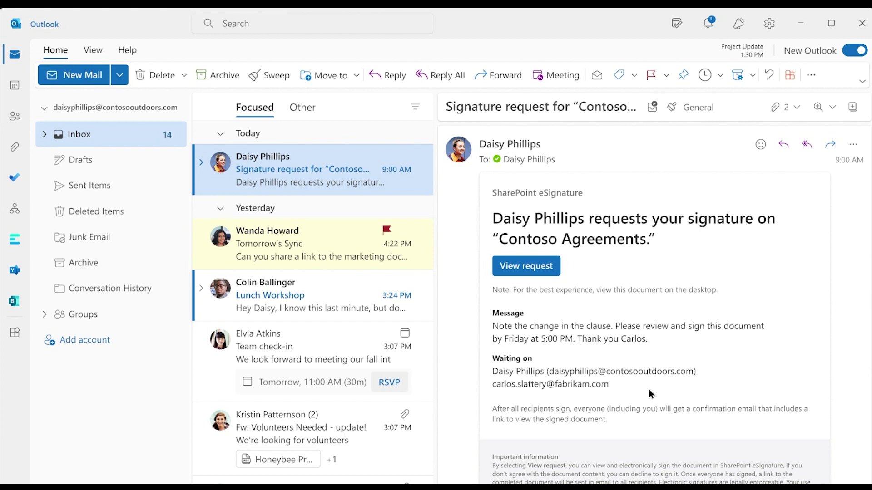
# Step: Open the Contoso Agreements signature request from the Outlook email
pyautogui.click(536, 271)
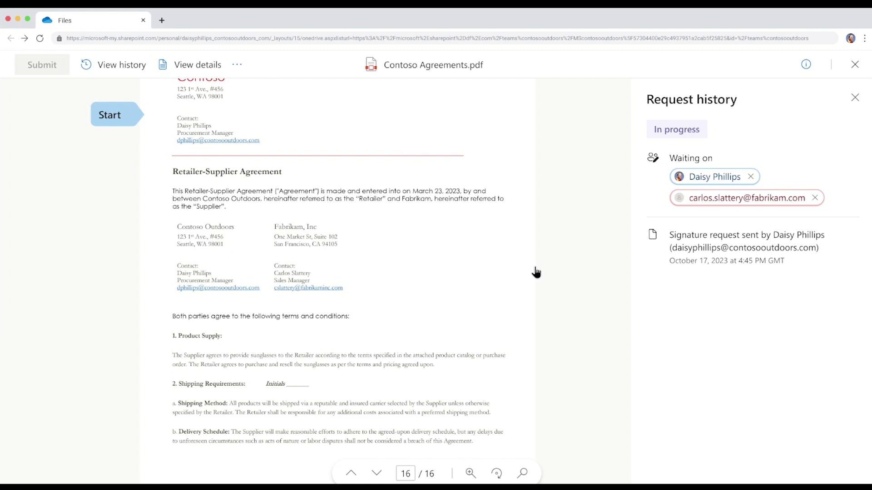
# Step: Sign the Retailer line with the requester's typed name, fill today's date, and submit
pyautogui.click(119, 124)
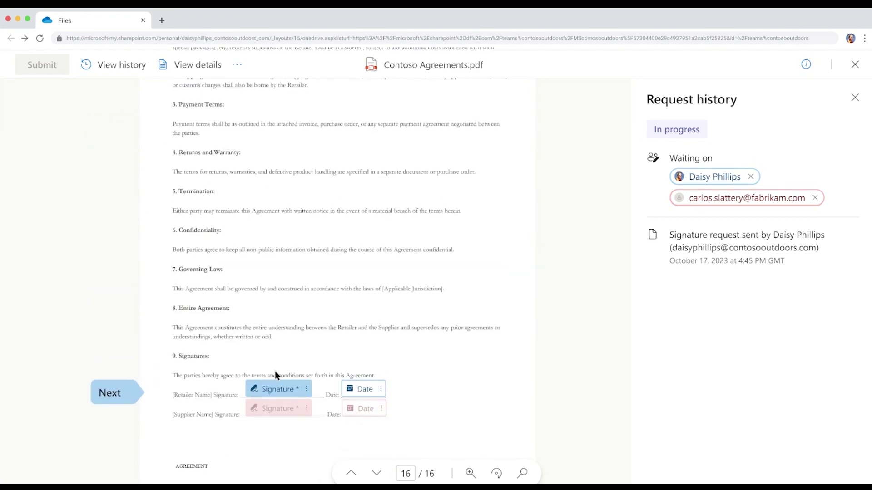
pyautogui.click(287, 390)
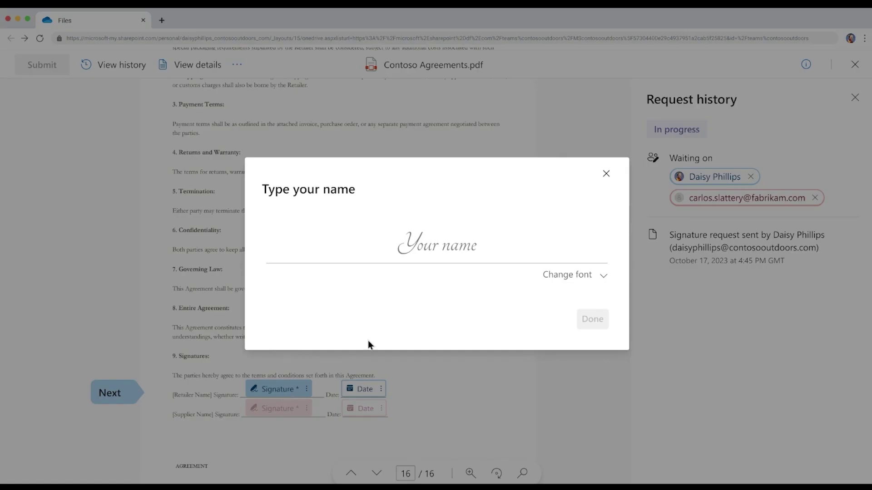
pyautogui.click(413, 251)
pyautogui.write('Daisy Phillips')
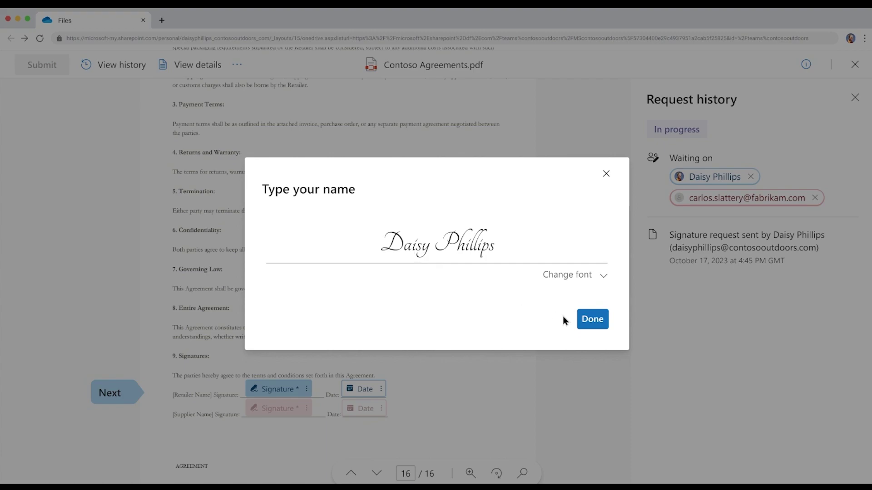
pyautogui.click(592, 319)
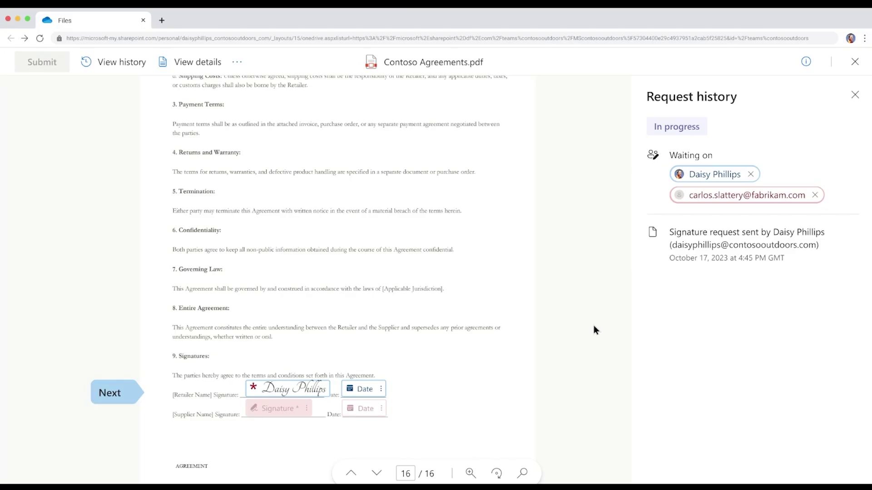
pyautogui.click(367, 399)
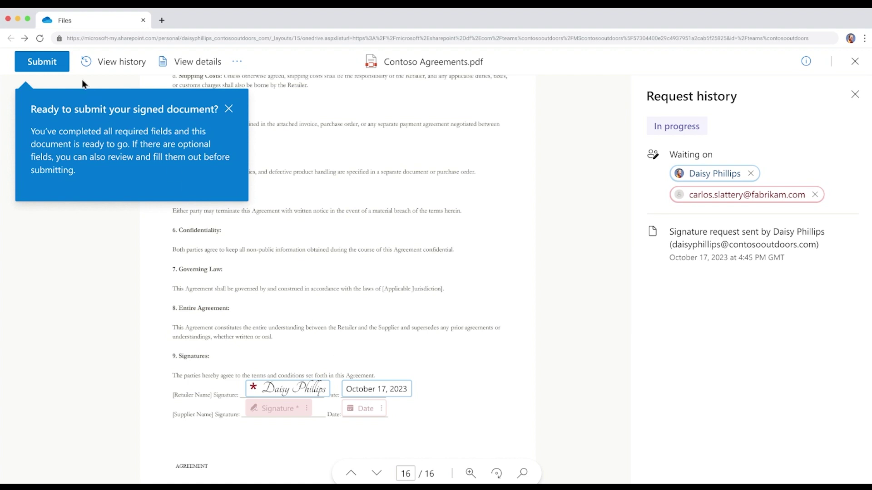
pyautogui.click(57, 61)
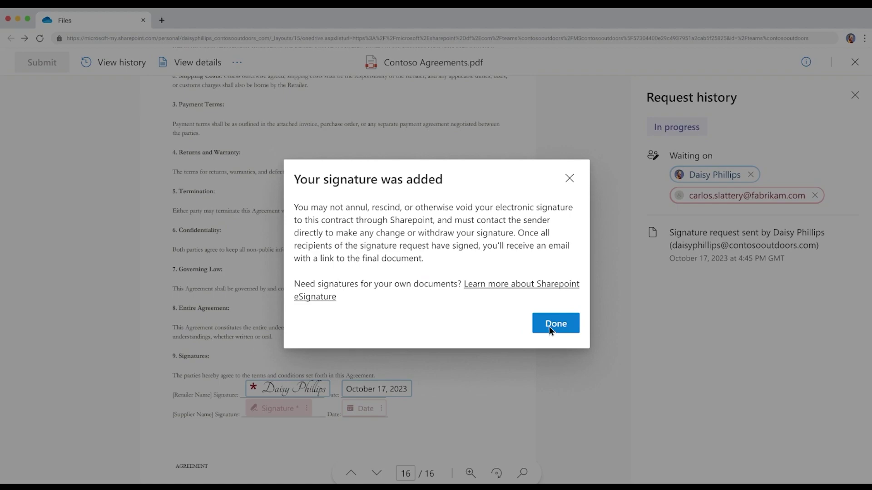
pyautogui.click(549, 326)
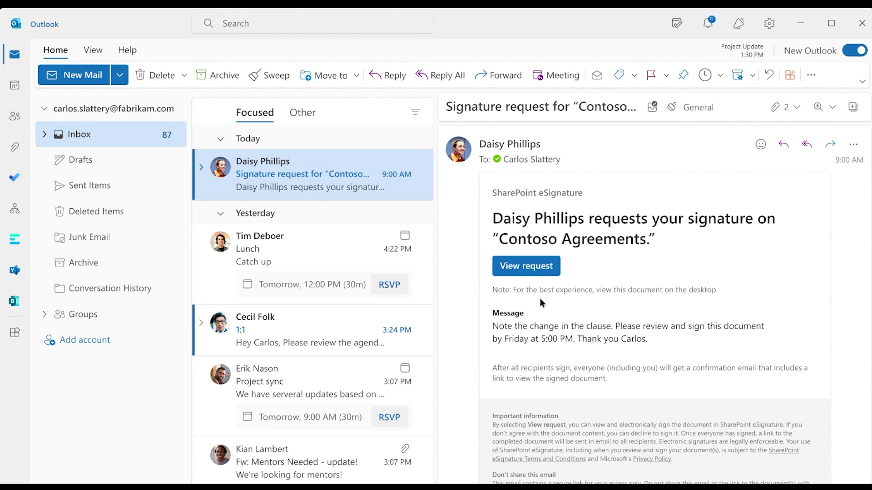
# Step: Open the Contoso Agreements signing request from the supplier's email
pyautogui.click(528, 271)
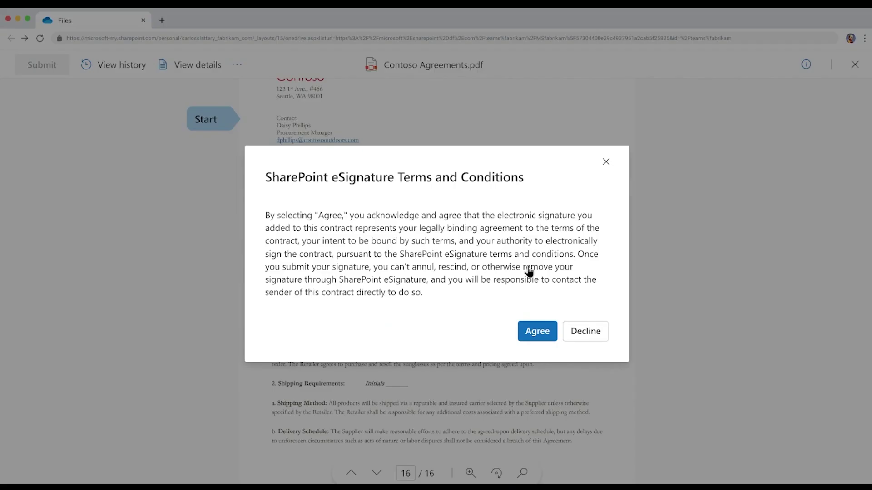
# Step: Agree to the eSignature Terms and Conditions and scroll down to the signature fields
pyautogui.click(538, 335)
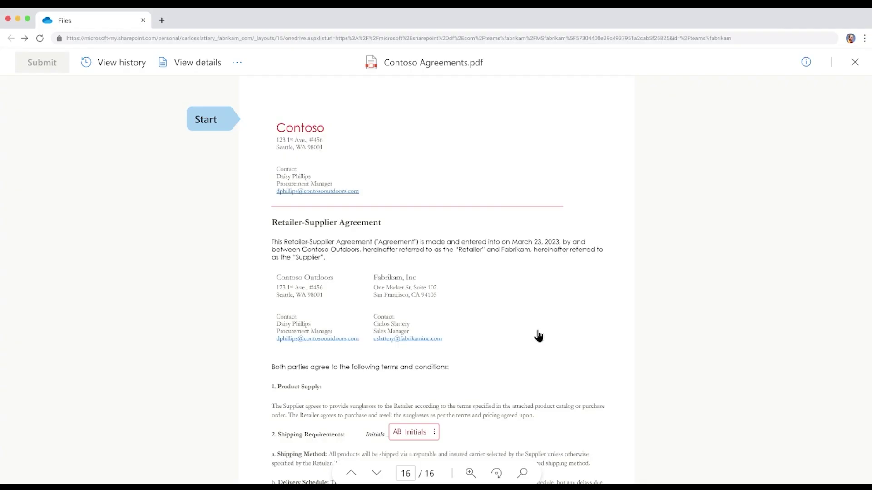
pyautogui.scroll(-20, 538, 336)
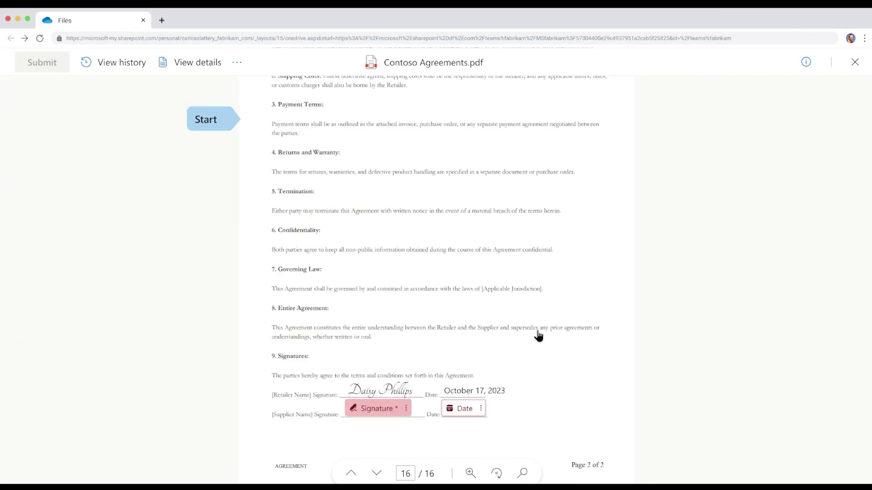
# Step: Initial the Shipping Requirements clause with the supplier's typed initials
pyautogui.click(203, 127)
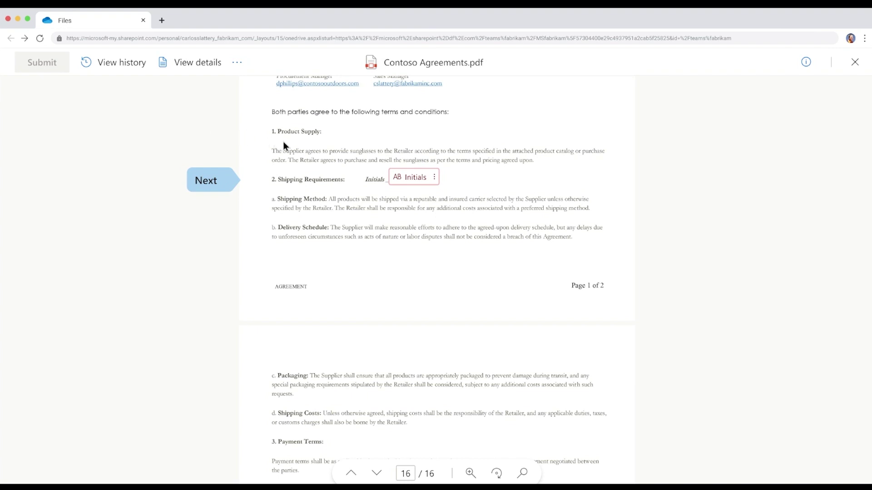
pyautogui.click(413, 182)
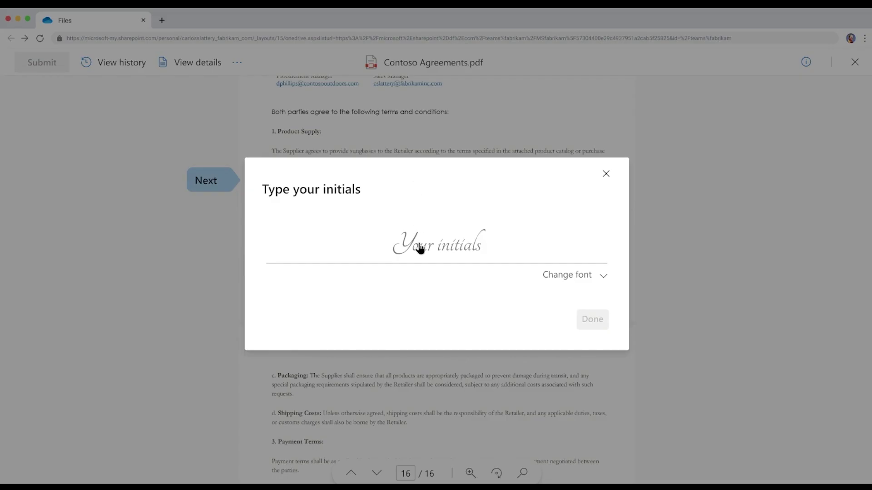
pyautogui.write('CS')
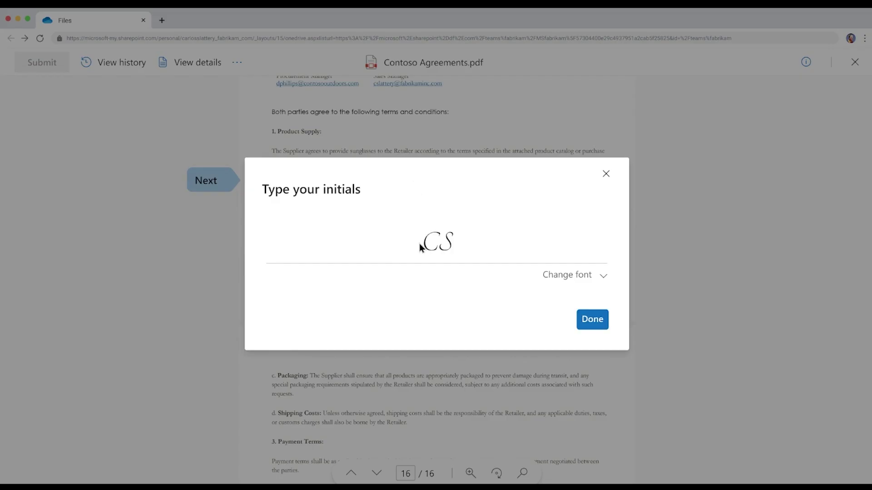
pyautogui.click(592, 320)
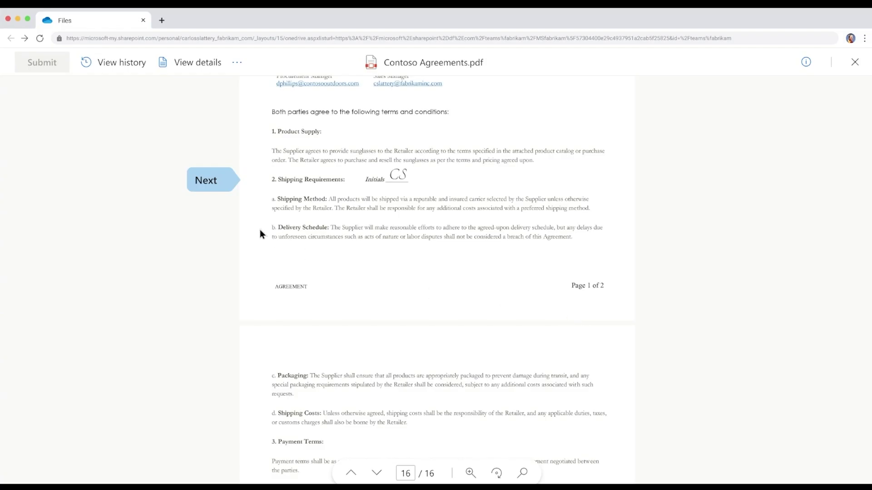
# Step: Sign the Supplier line with the supplier's typed name, fill the date, and submit
pyautogui.click(203, 190)
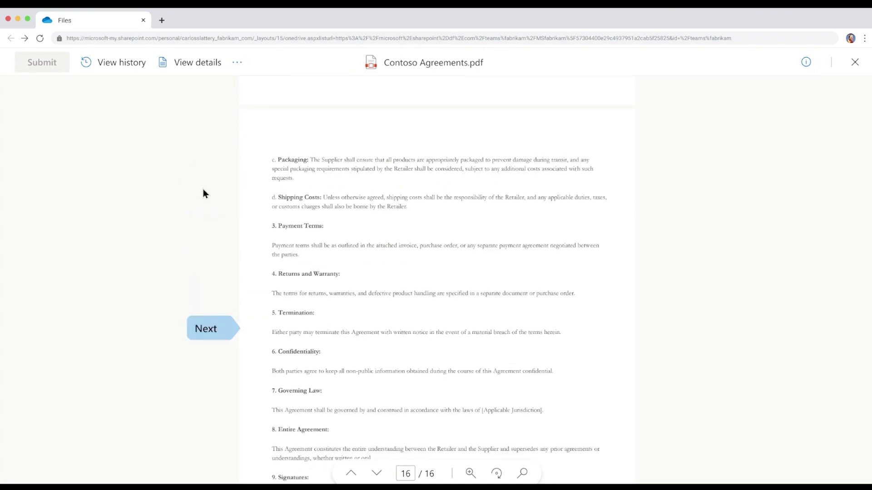
pyautogui.click(366, 410)
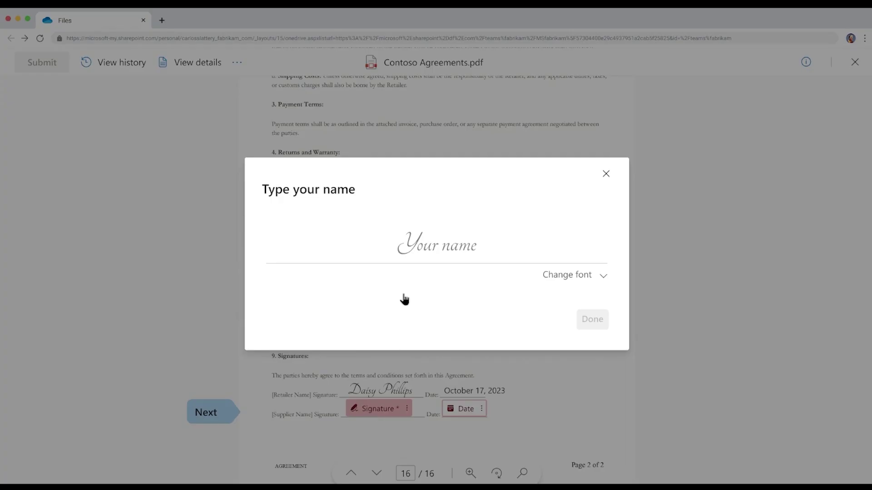
pyautogui.click(416, 251)
pyautogui.write('Carlos Slattery')
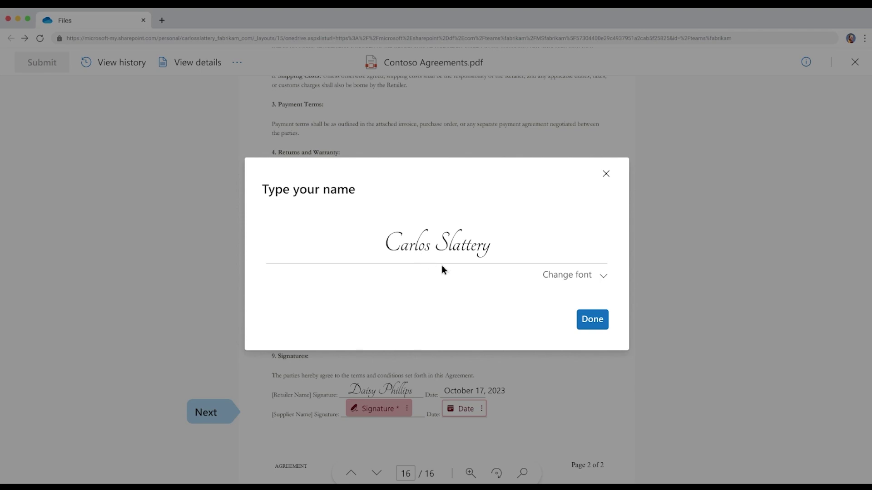
pyautogui.click(591, 319)
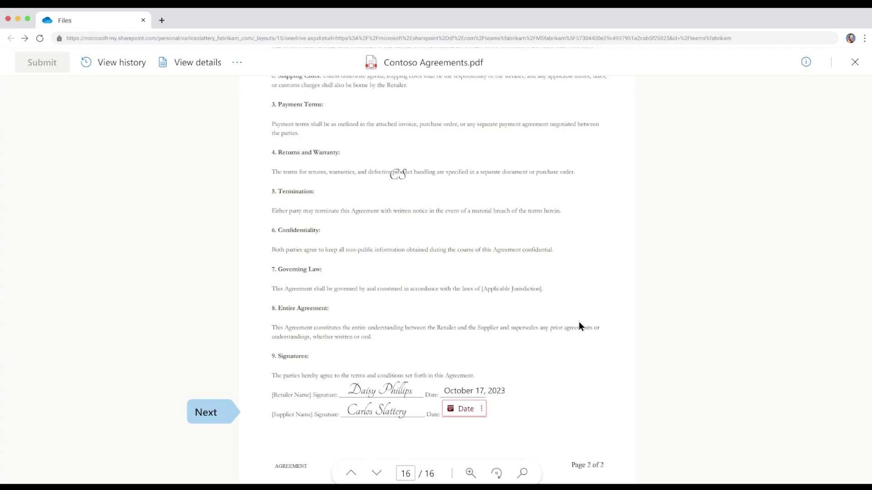
pyautogui.click(476, 416)
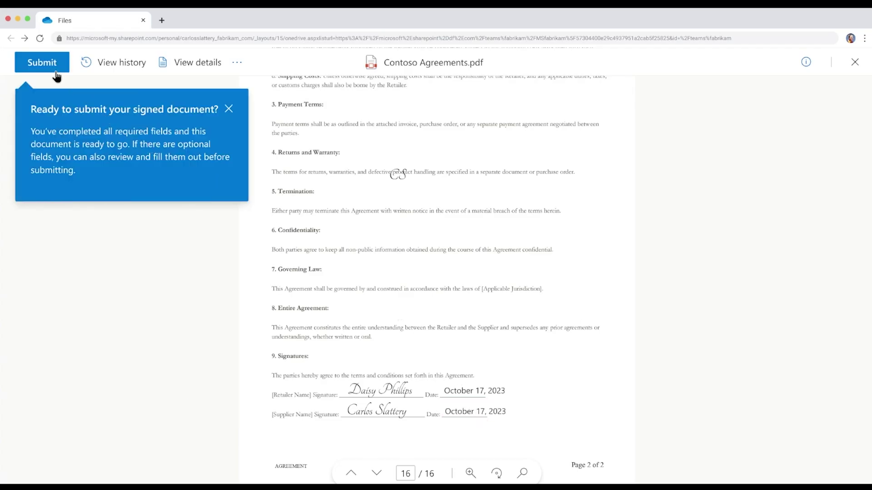
pyautogui.click(55, 68)
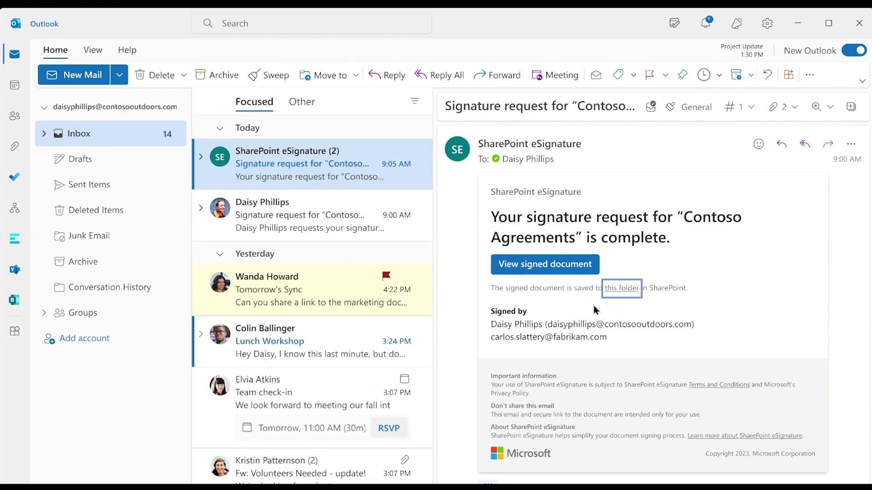
# Step: Follow the email's folder link and open Contoso Agreements_Signed_10_17_2023.pdf
pyautogui.click(621, 289)
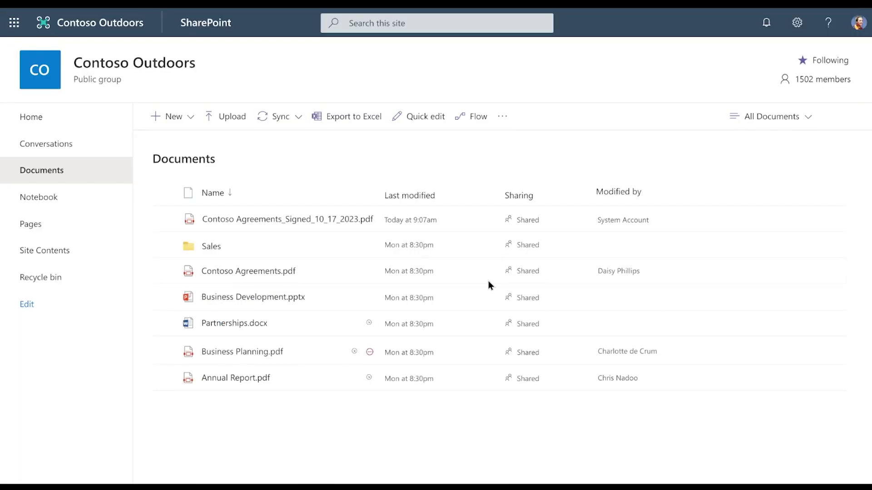
pyautogui.click(325, 222)
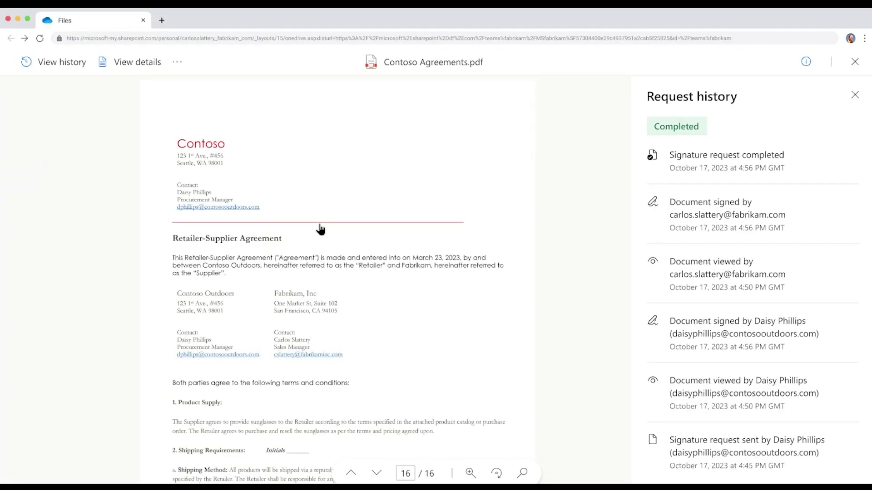
# Step: Scroll down to the signatures at the bottom of the signed agreement
pyautogui.scroll(-10, 320, 229)
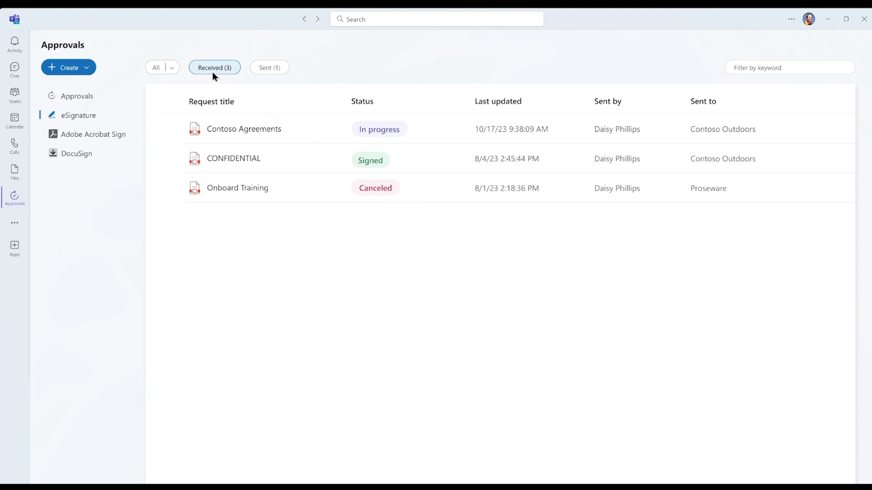
# Step: Filter Teams signature requests to Sent and open the Contoso Agreements request for review
pyautogui.click(272, 76)
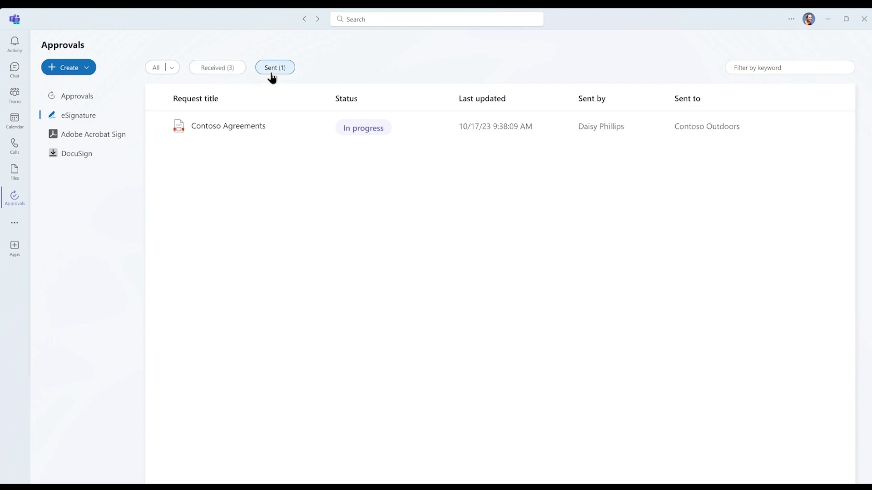
pyautogui.click(247, 132)
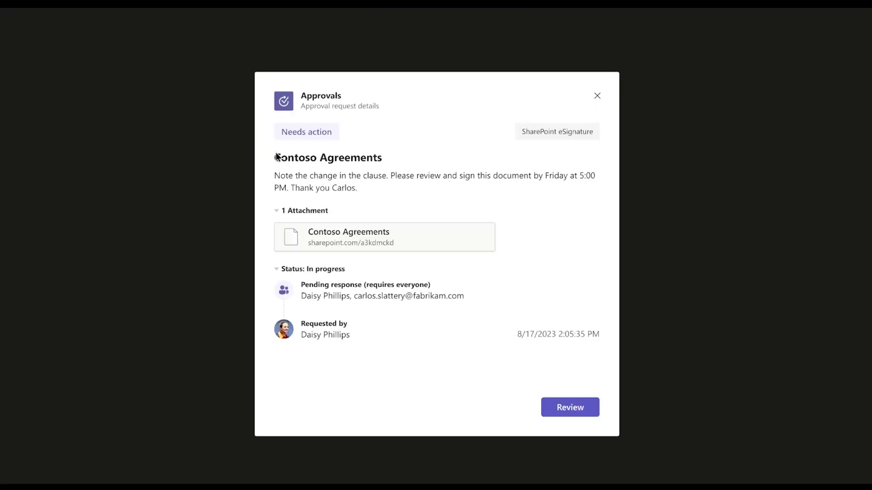
pyautogui.click(559, 407)
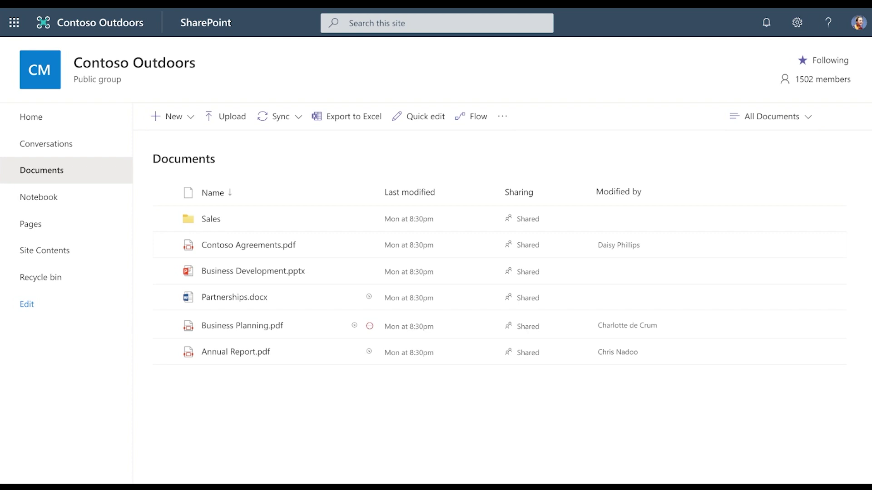
# Step: Open Contoso Agreements.pdf and request signatures with DocuSign as the external provider
pyautogui.click(167, 244)
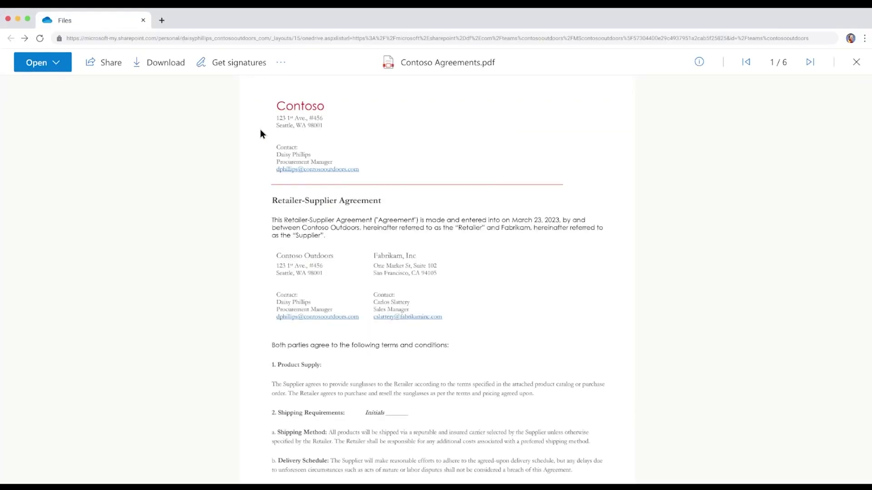
pyautogui.click(249, 68)
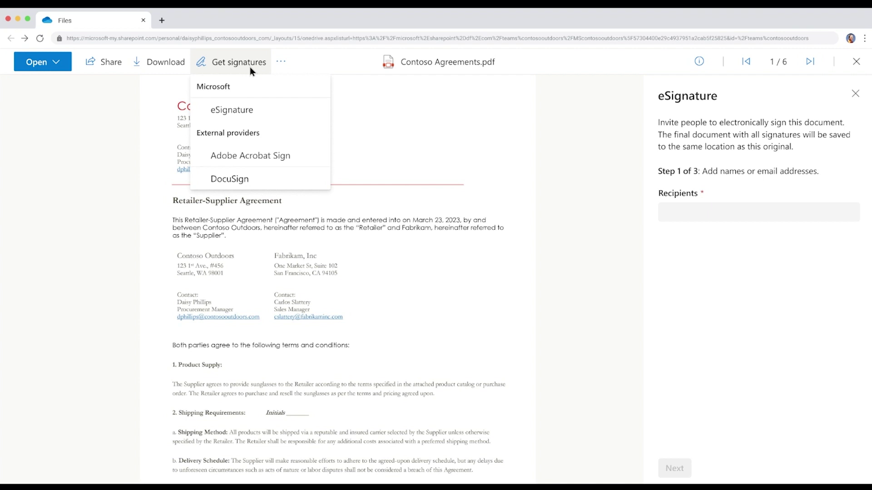
pyautogui.click(249, 182)
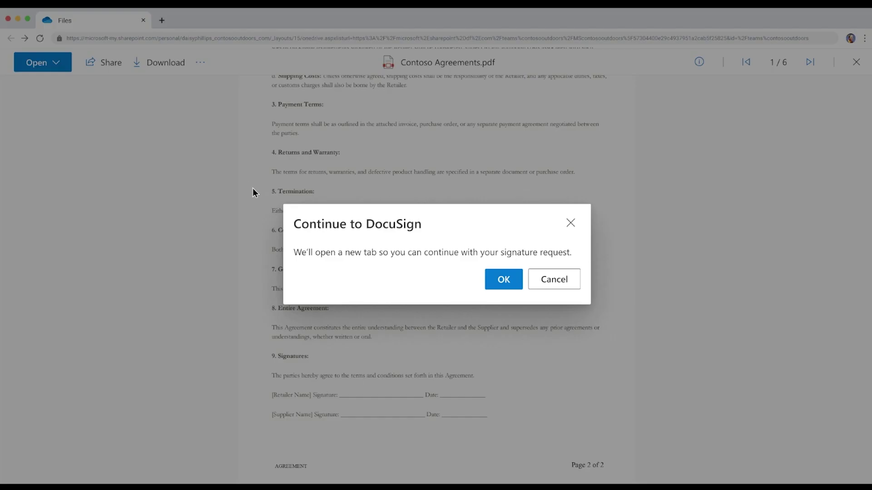
# Step: Confirm continuing to DocuSign in a new tab to complete the request
pyautogui.click(494, 285)
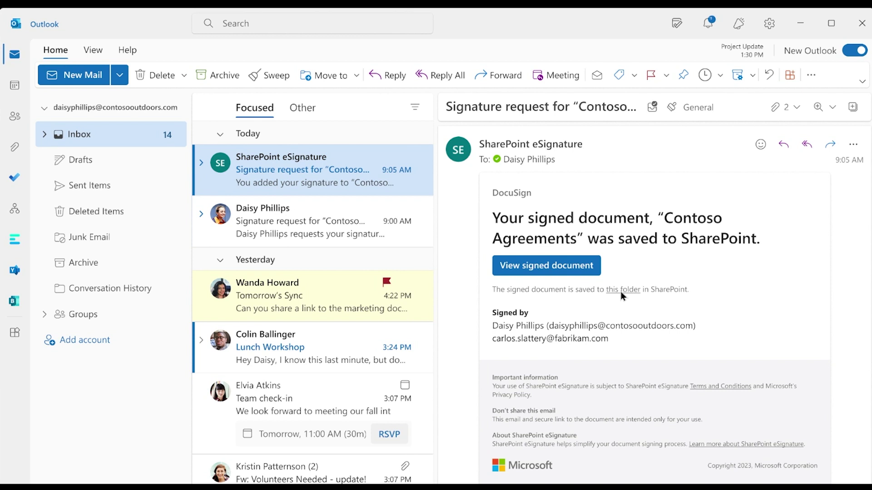
# Step: Follow the DocuSign email's folder link to the SharePoint folder holding the signed copy
pyautogui.click(622, 291)
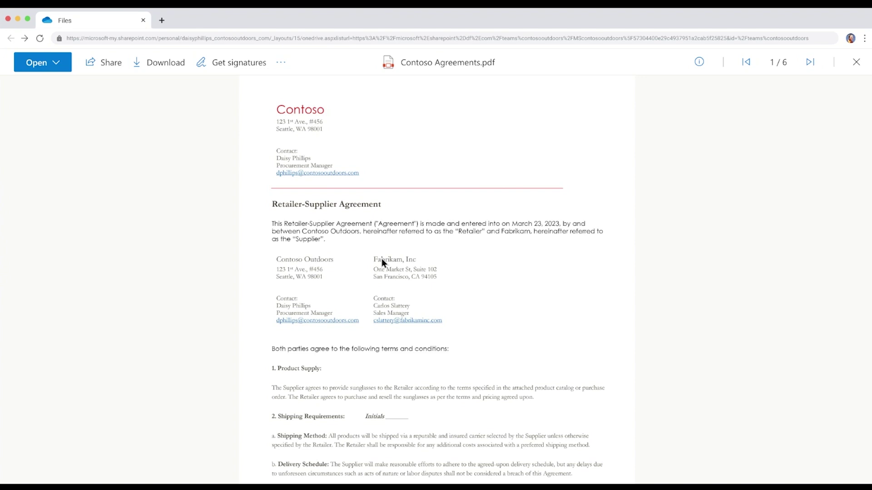
# Step: Request signatures on Contoso Agreements through Adobe Acrobat Sign and continue to Adobe
pyautogui.click(254, 66)
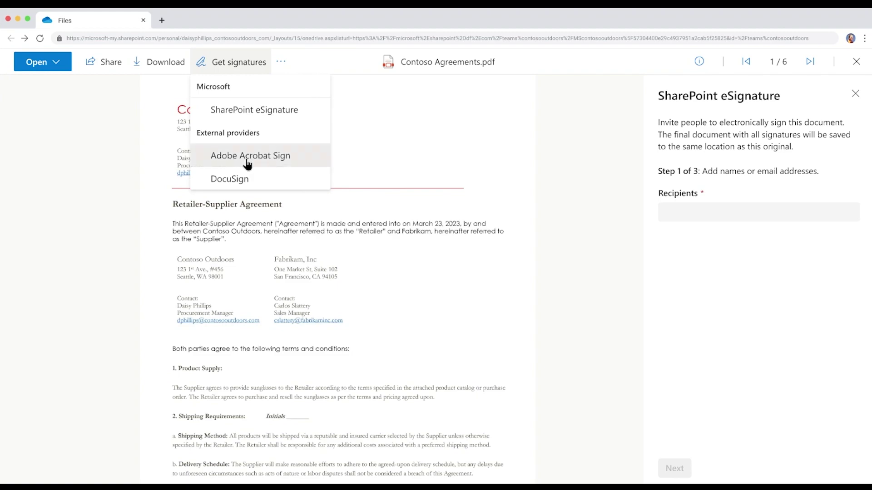
pyautogui.click(248, 162)
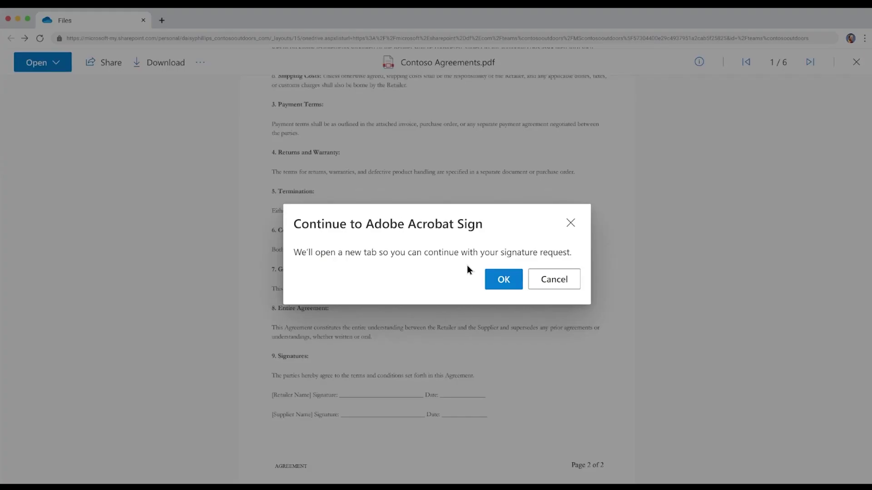
pyautogui.click(503, 279)
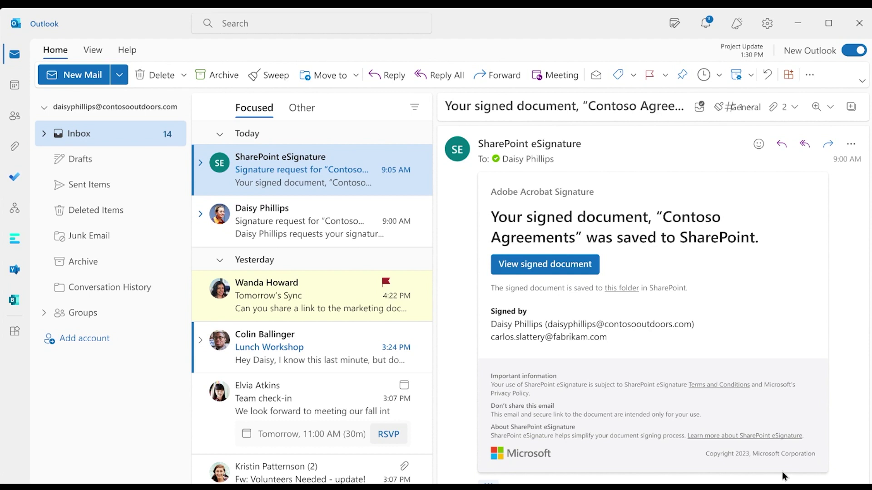
# Step: Follow the email's link to the SharePoint Adobe Acrobat Sign folder with the signed copy
pyautogui.click(622, 289)
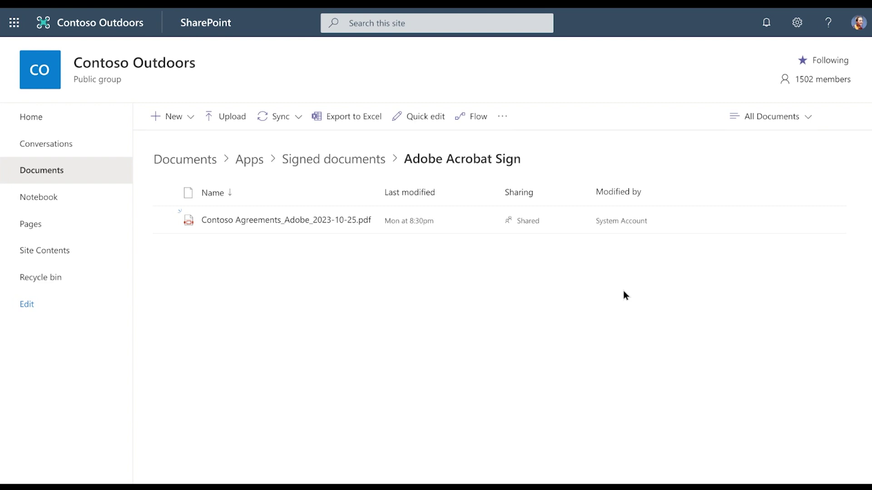